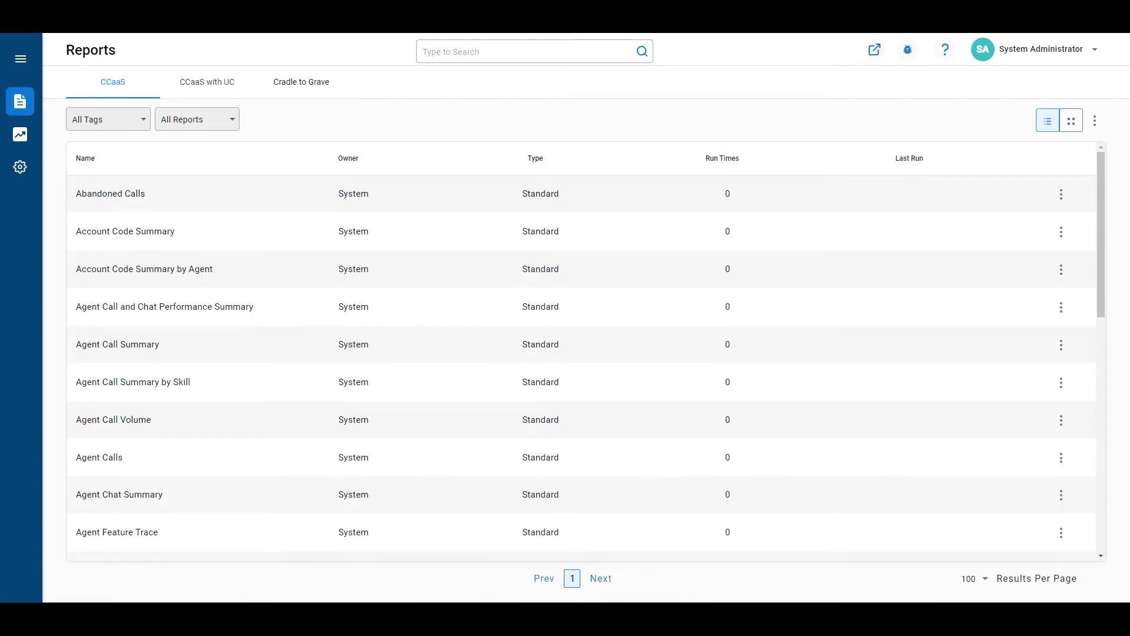
# - Start a new realtime wallboard from the Custom template
pyautogui.moveTo(32, 135)
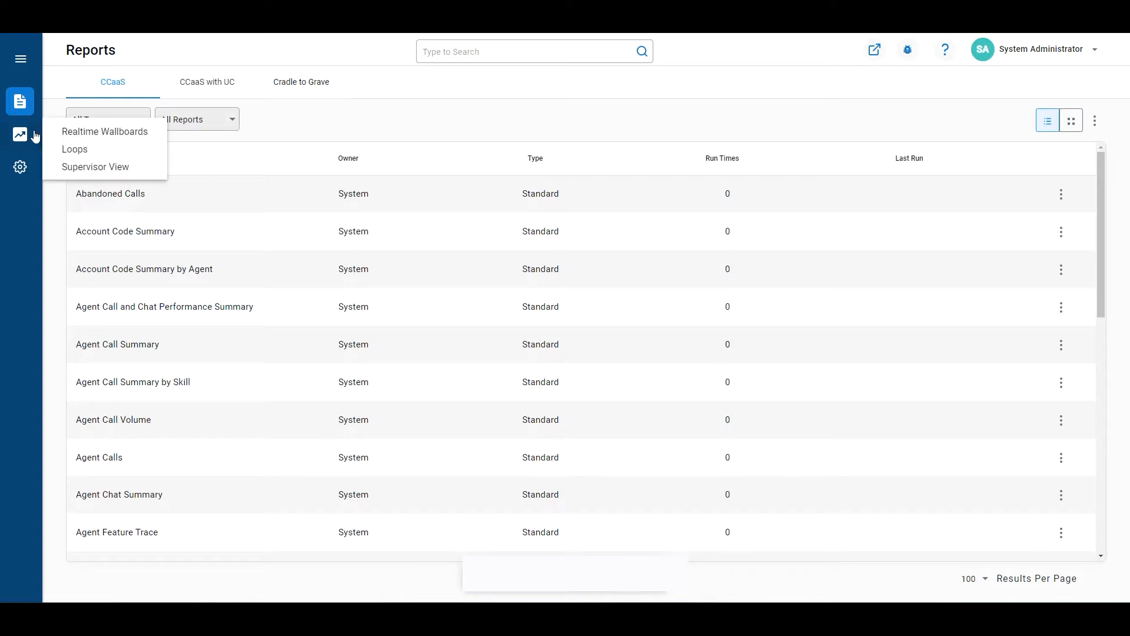
pyautogui.click(91, 133)
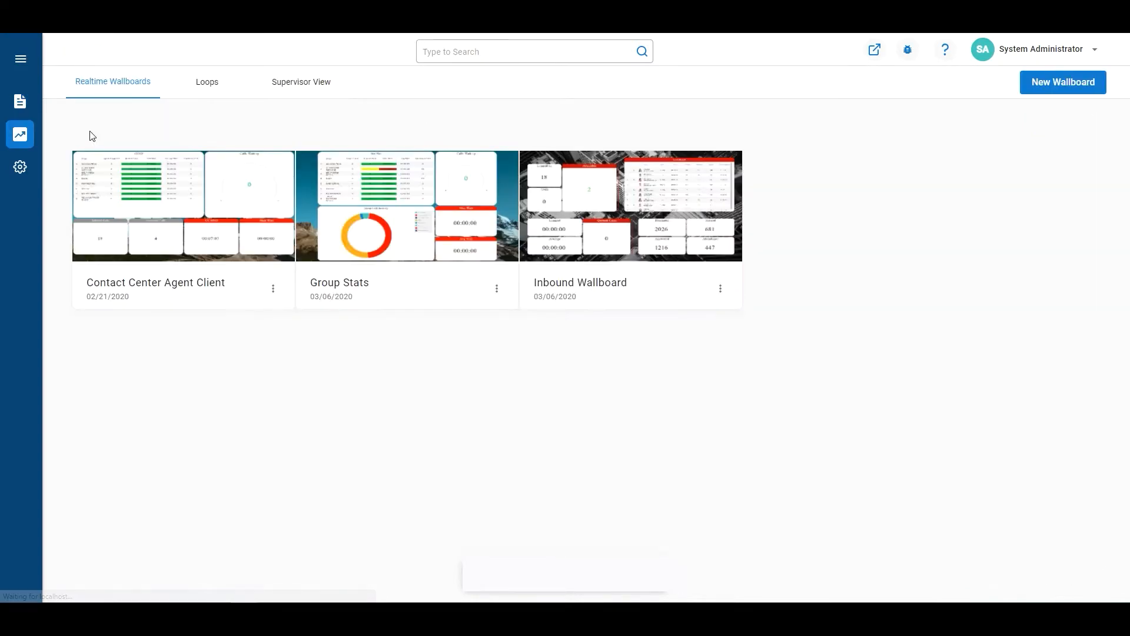
pyautogui.click(1093, 82)
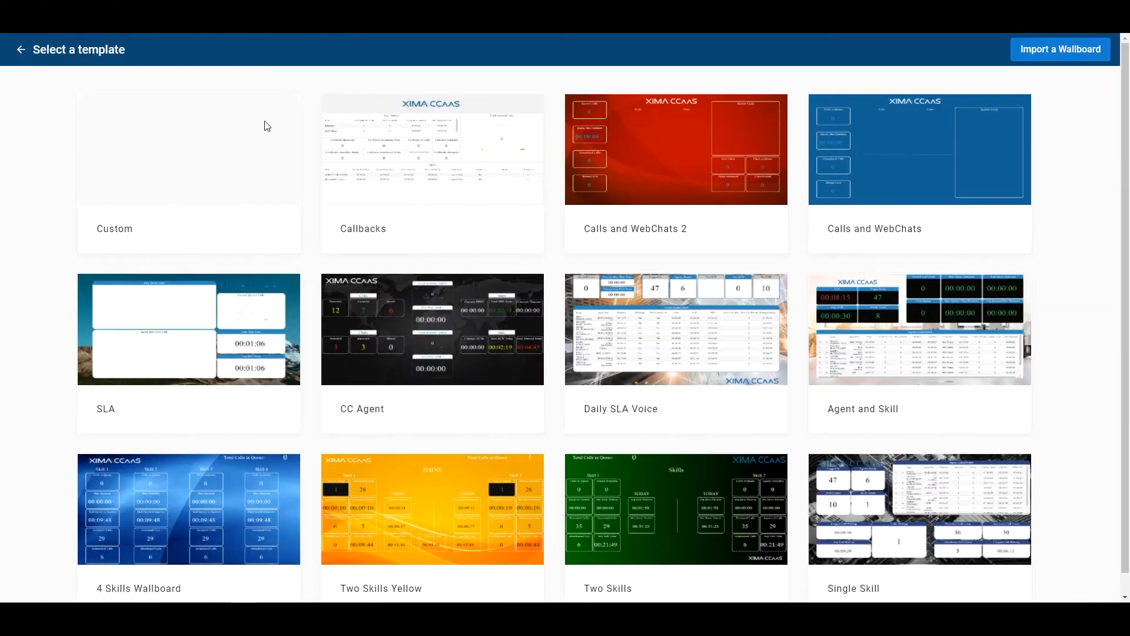
pyautogui.click(189, 151)
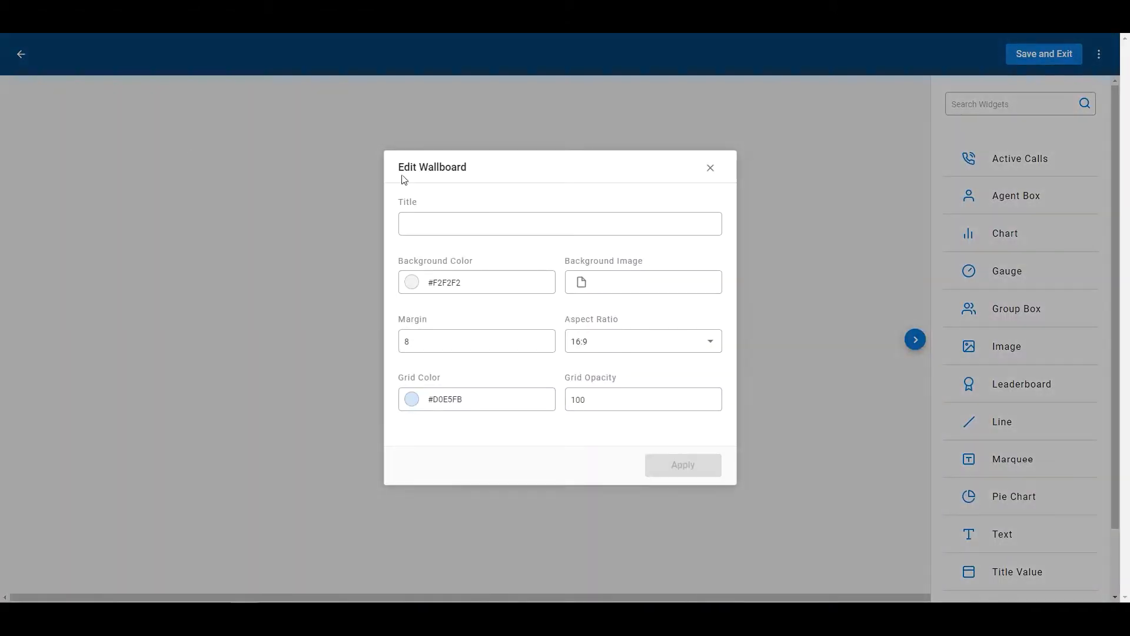
# - Title the wallboard "Active Calls Widget" and apply the wallboard settings
pyautogui.click(456, 230)
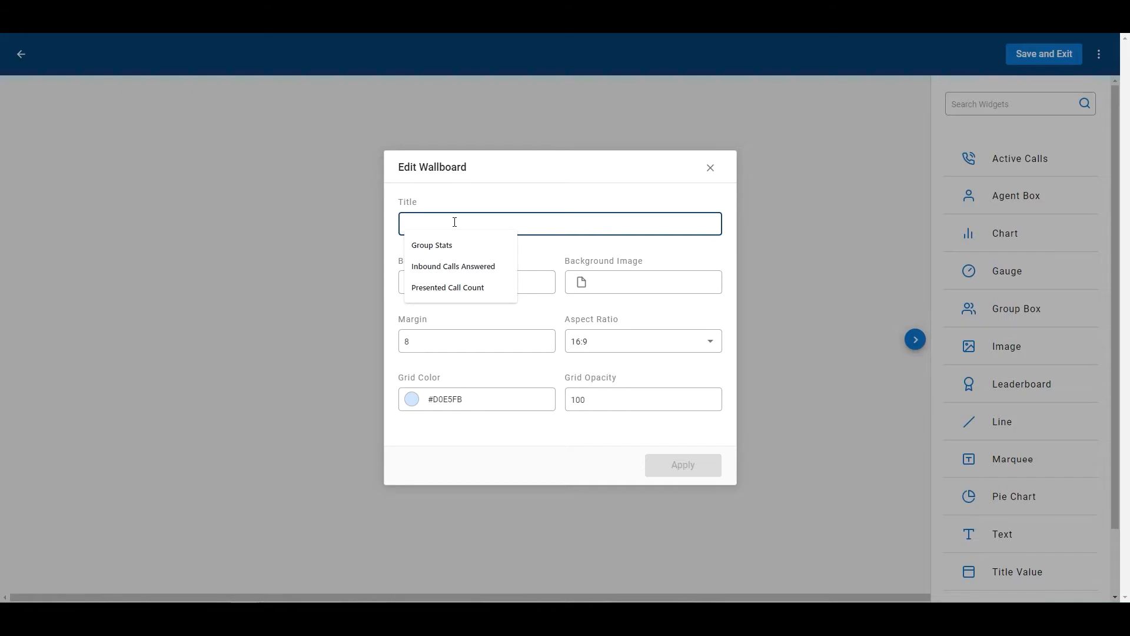
pyautogui.write('Active')
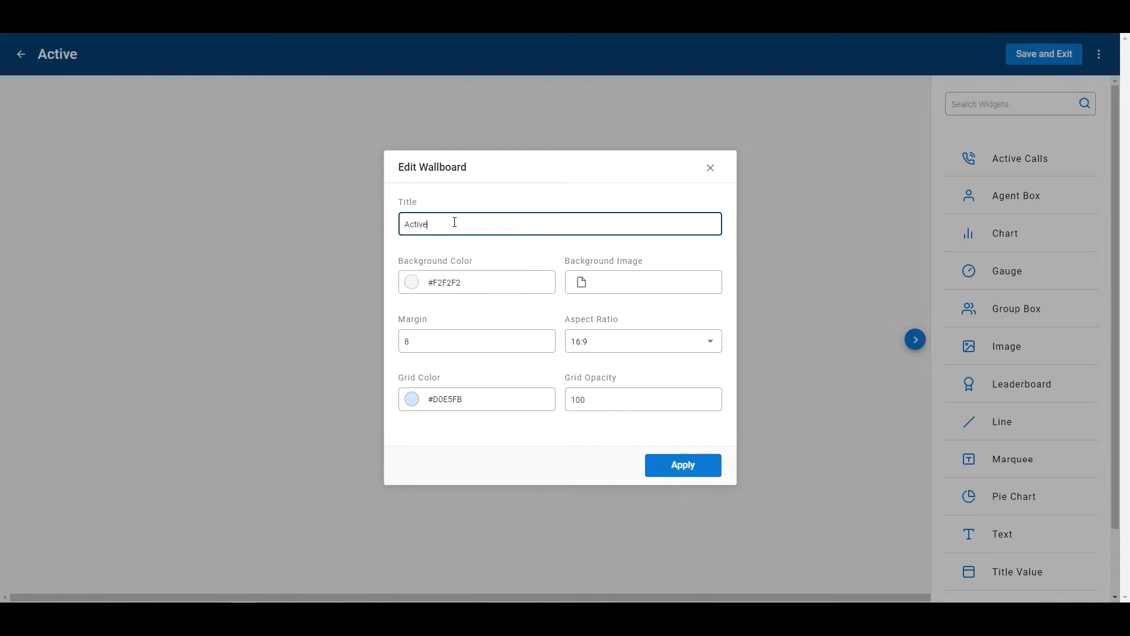
pyautogui.write(' Calls Widget')
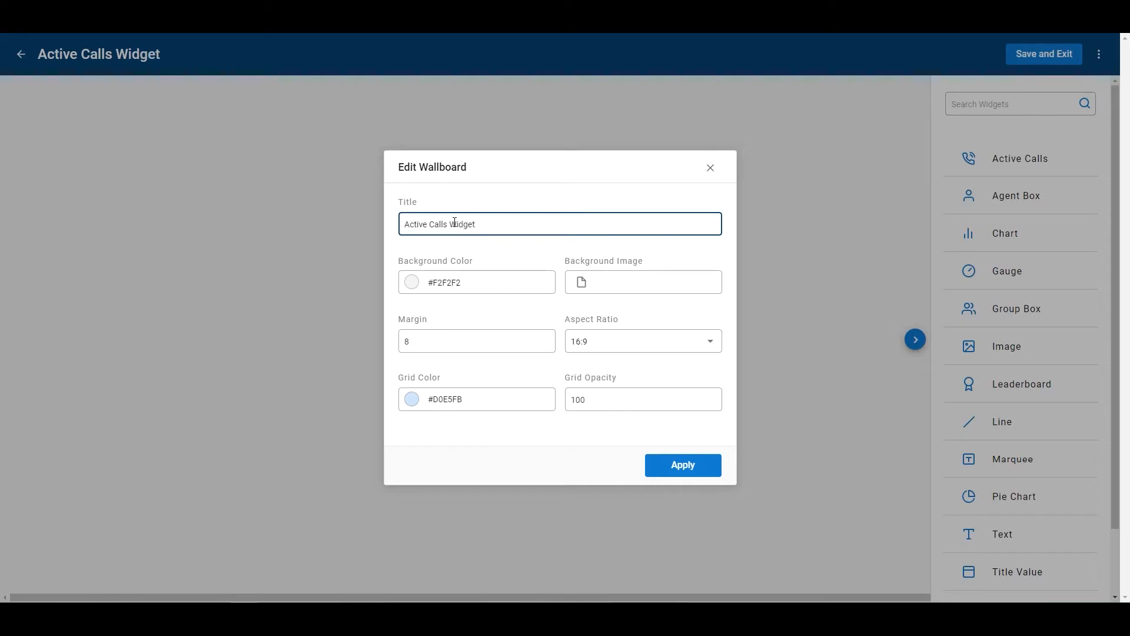
pyautogui.click(697, 473)
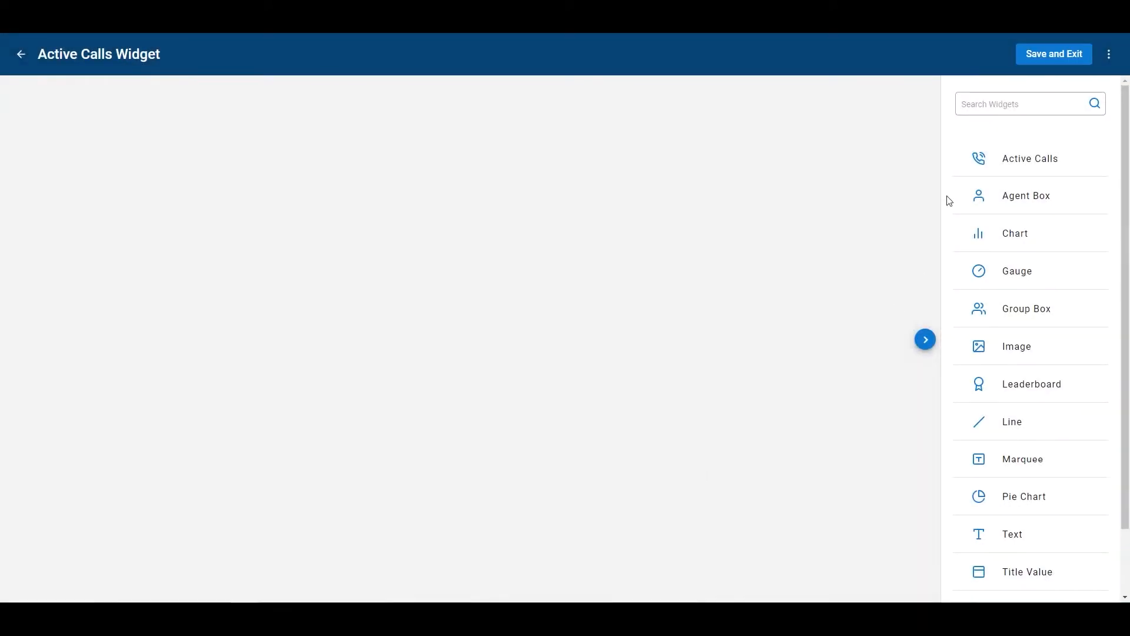
# - Add an Active Calls widget, stretch it down to nearly the full canvas height, and apply the changes
pyautogui.click(1009, 157)
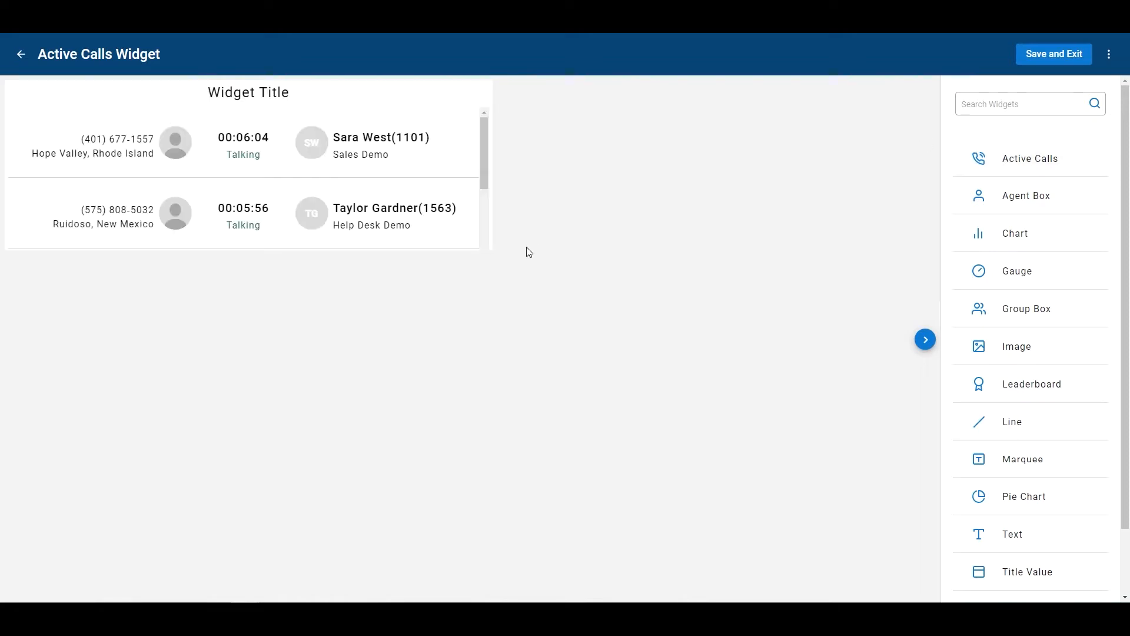
pyautogui.moveTo(487, 246); pyautogui.dragTo(466, 533)
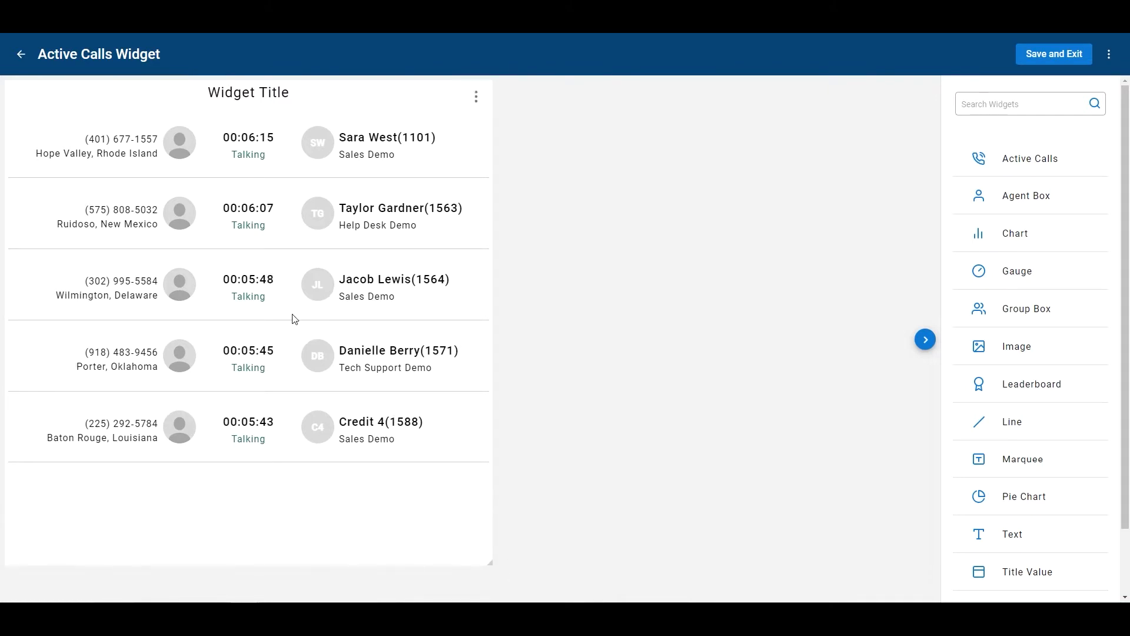
pyautogui.press('Escape')
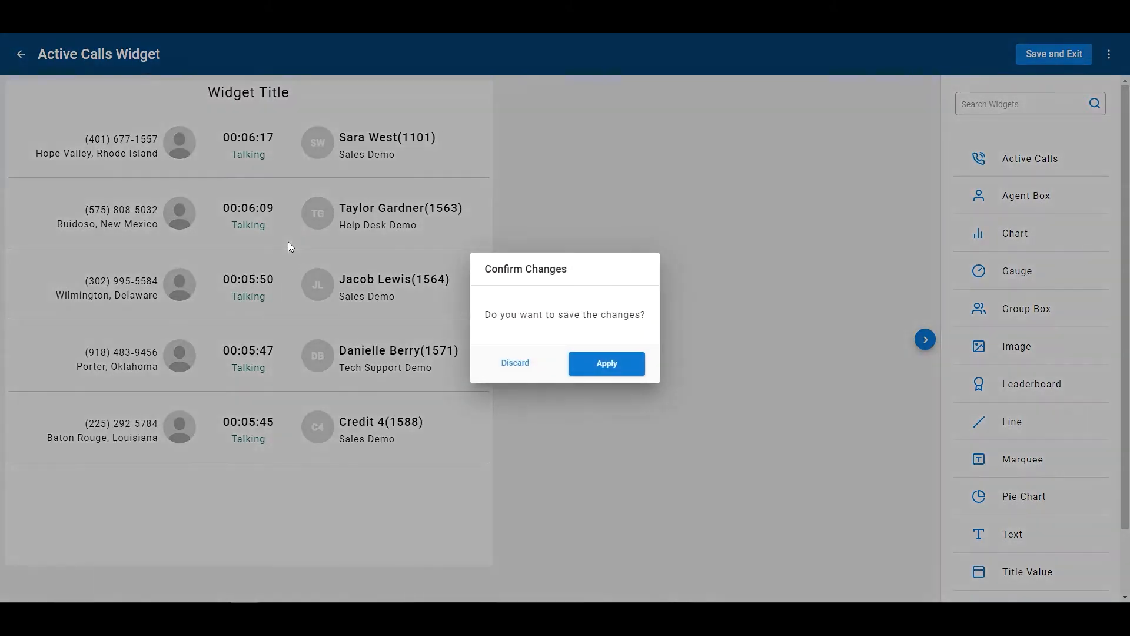
pyautogui.click(605, 364)
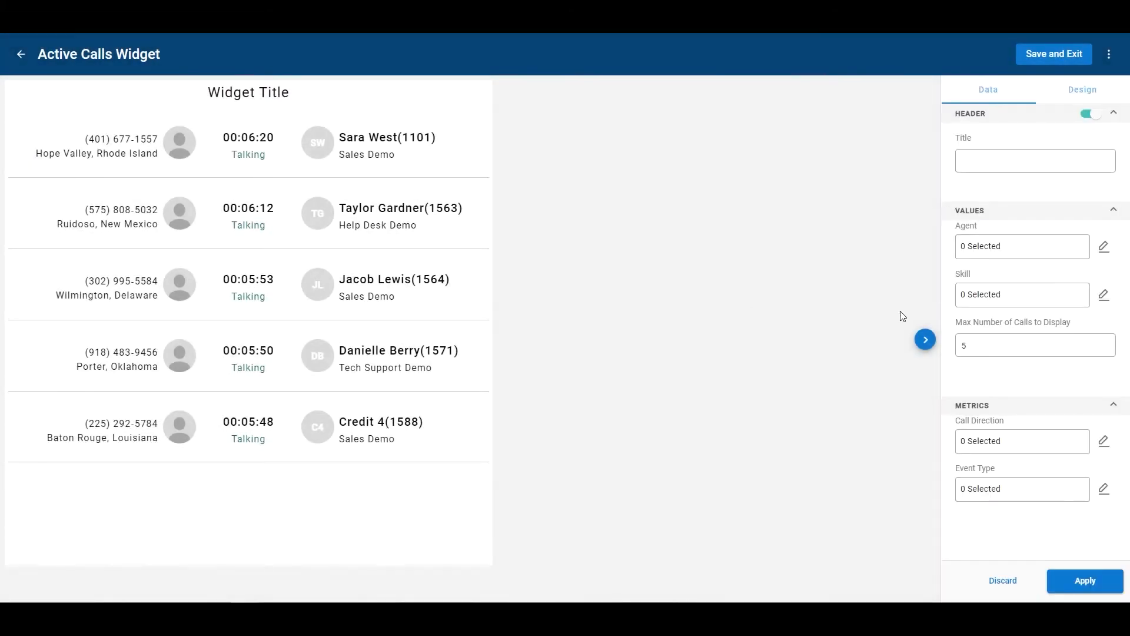
# - Review the agents and skills that can be selected for the Active Calls widget
pyautogui.click(1103, 246)
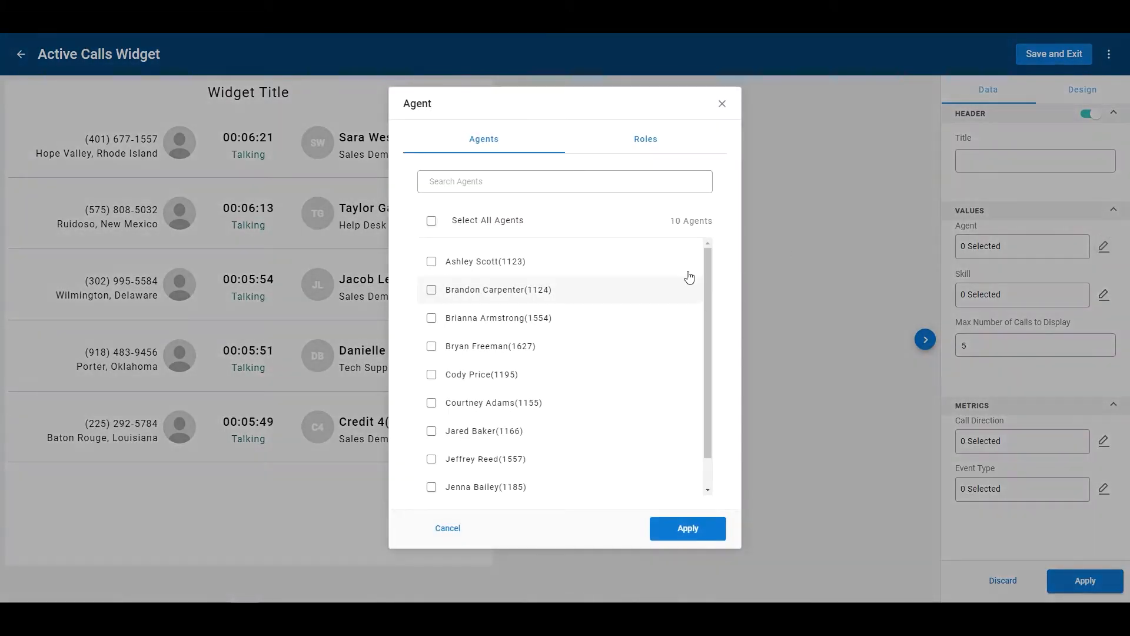
pyautogui.moveTo(708, 258)
pyautogui.mouseDown()
pyautogui.moveTo(710, 325)
pyautogui.moveTo(708, 217)
pyautogui.mouseUp()
pyautogui.click(723, 104)
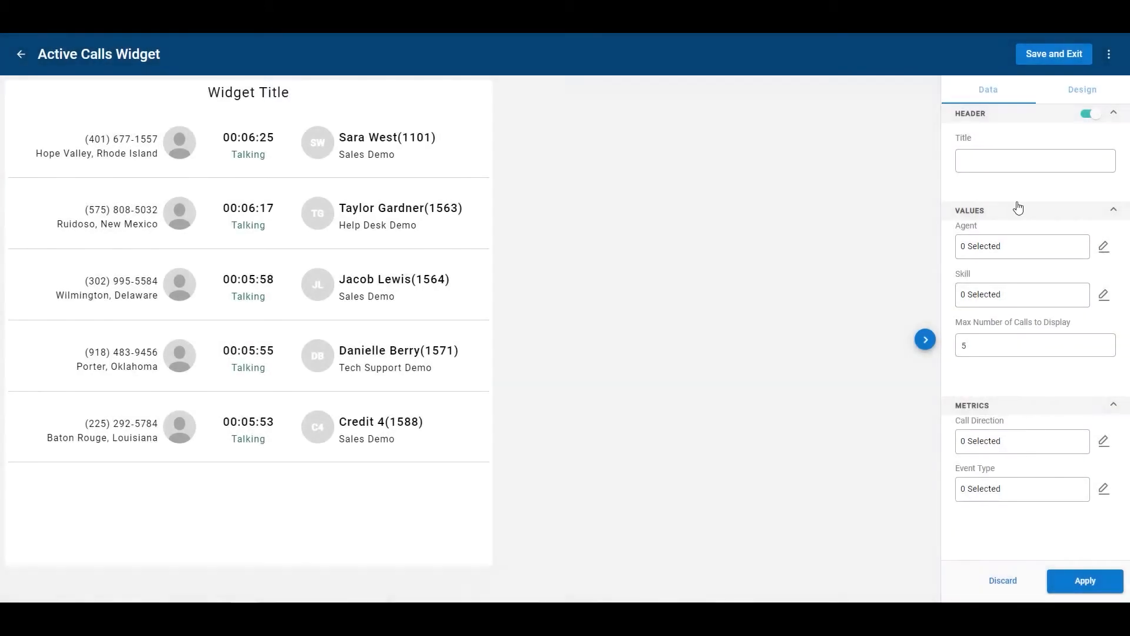
pyautogui.click(1104, 294)
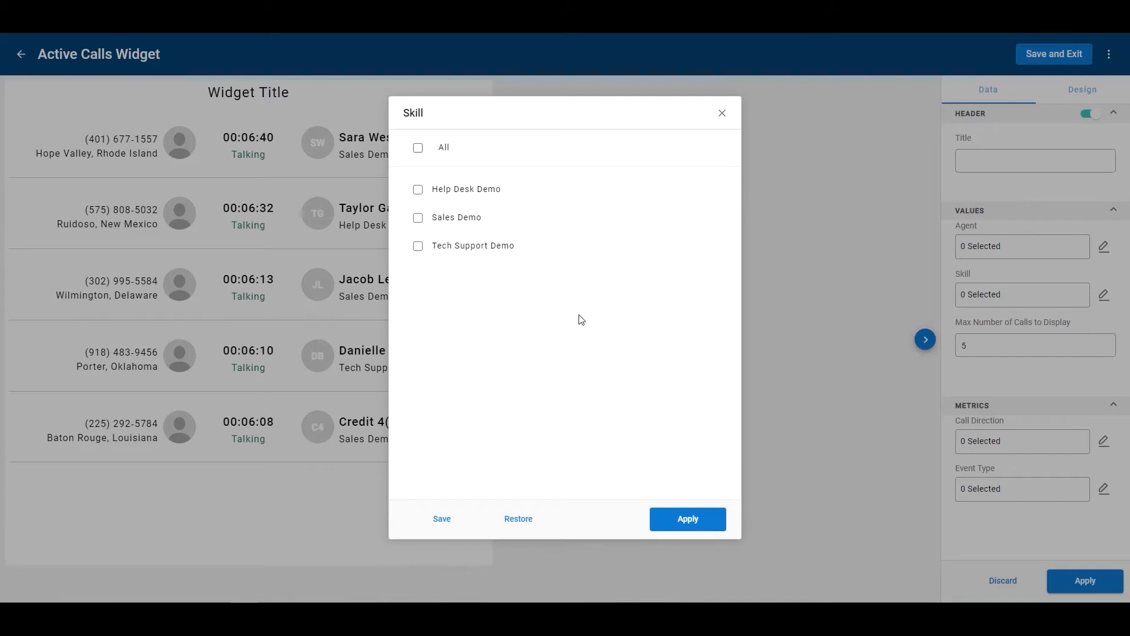
pyautogui.click(724, 114)
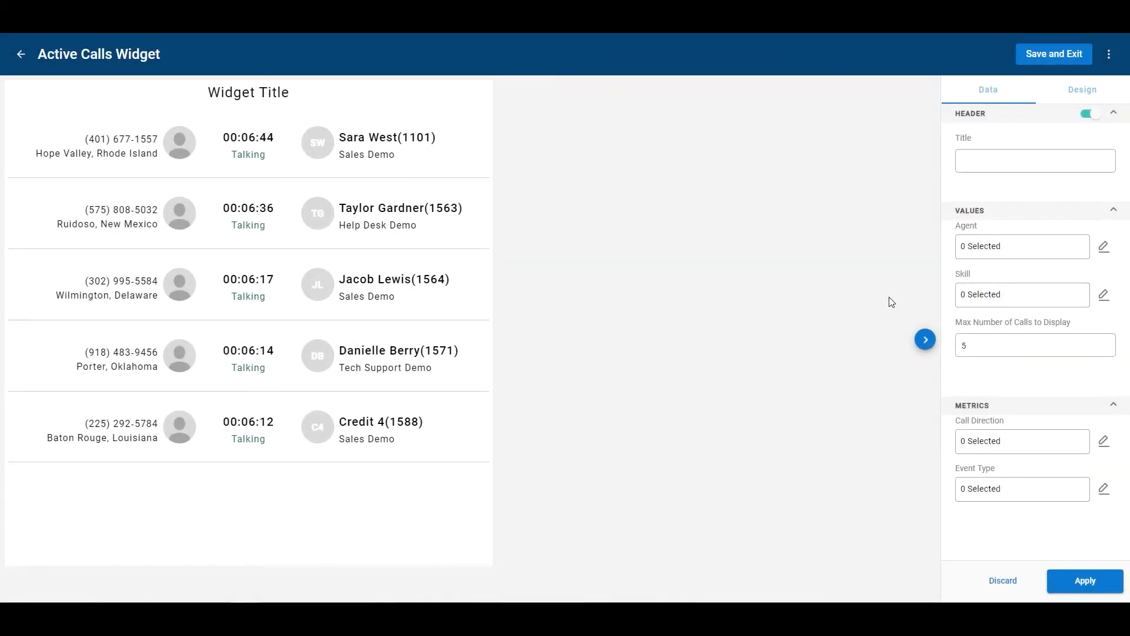
# - Review the Call Direction and Event Type options in the widget's metrics
pyautogui.click(1104, 441)
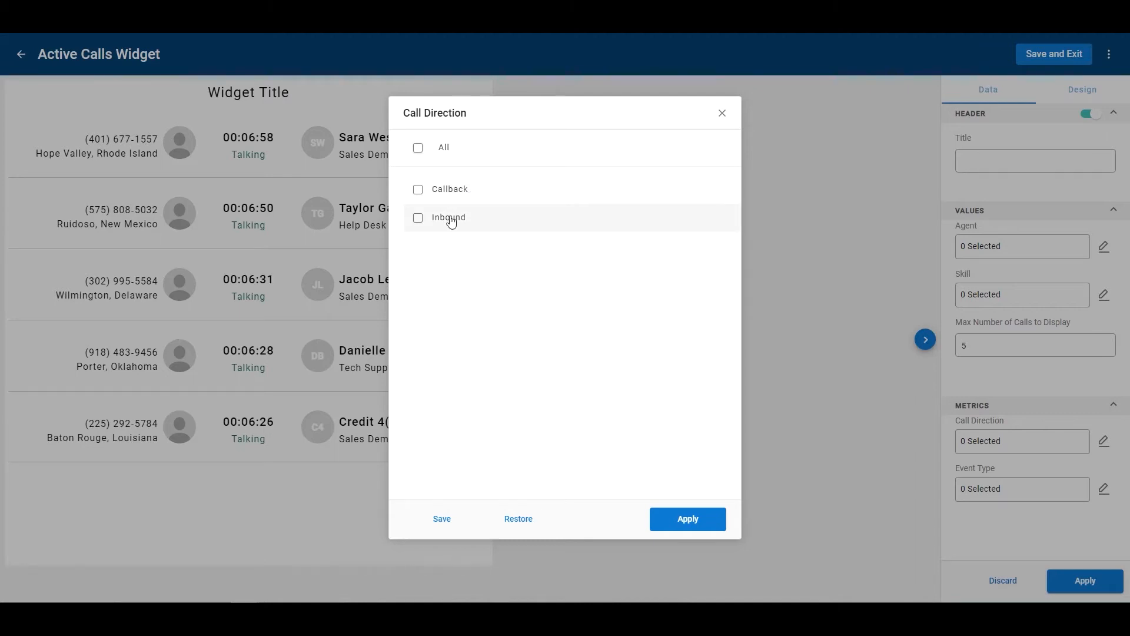
pyautogui.click(723, 113)
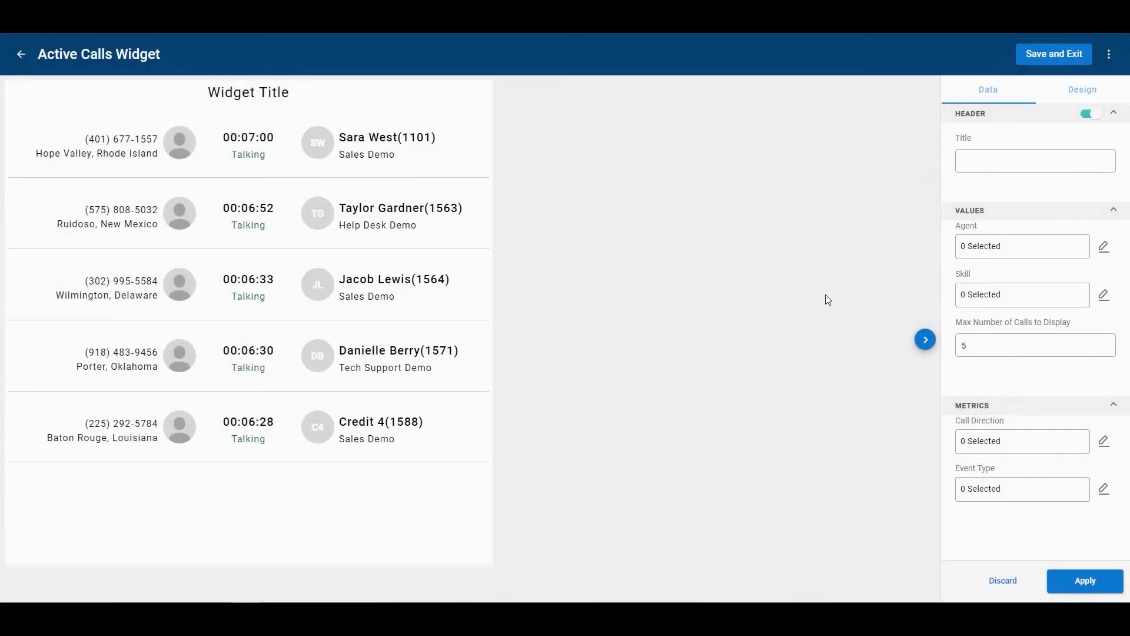
pyautogui.click(1104, 489)
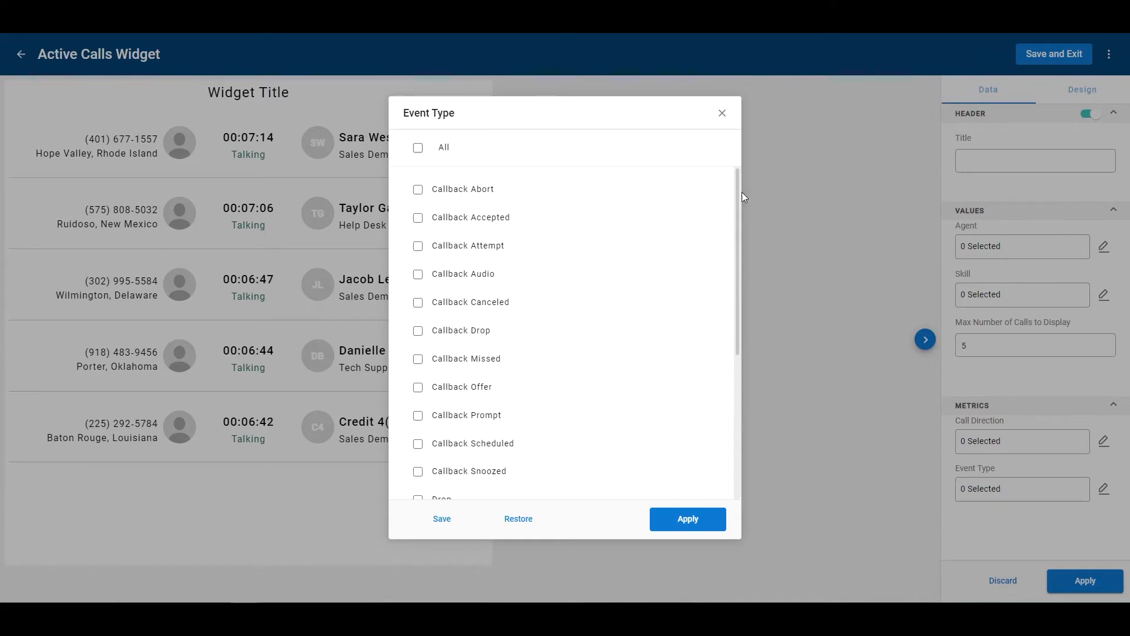
pyautogui.moveTo(738, 199); pyautogui.dragTo(731, 348)
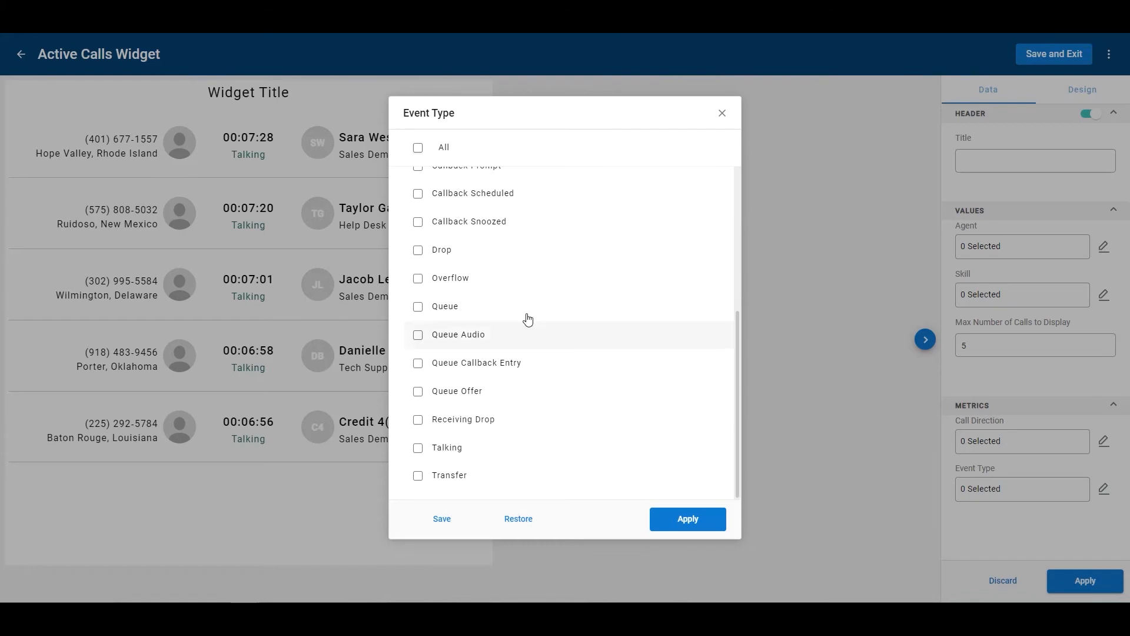
pyautogui.scroll(5, 499, 412)
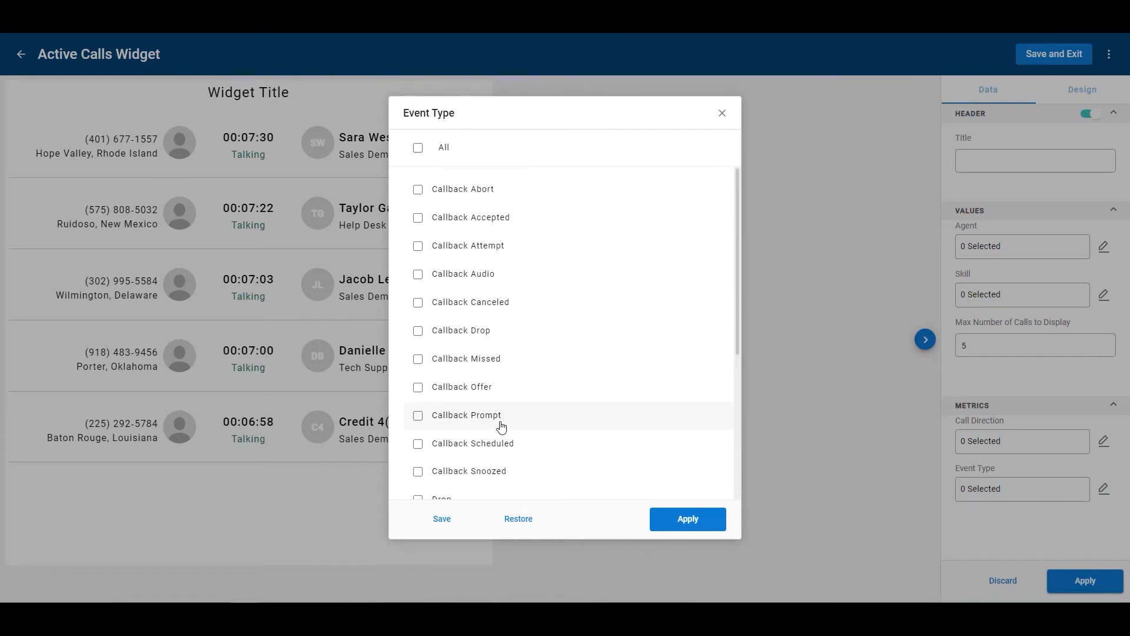
pyautogui.click(724, 114)
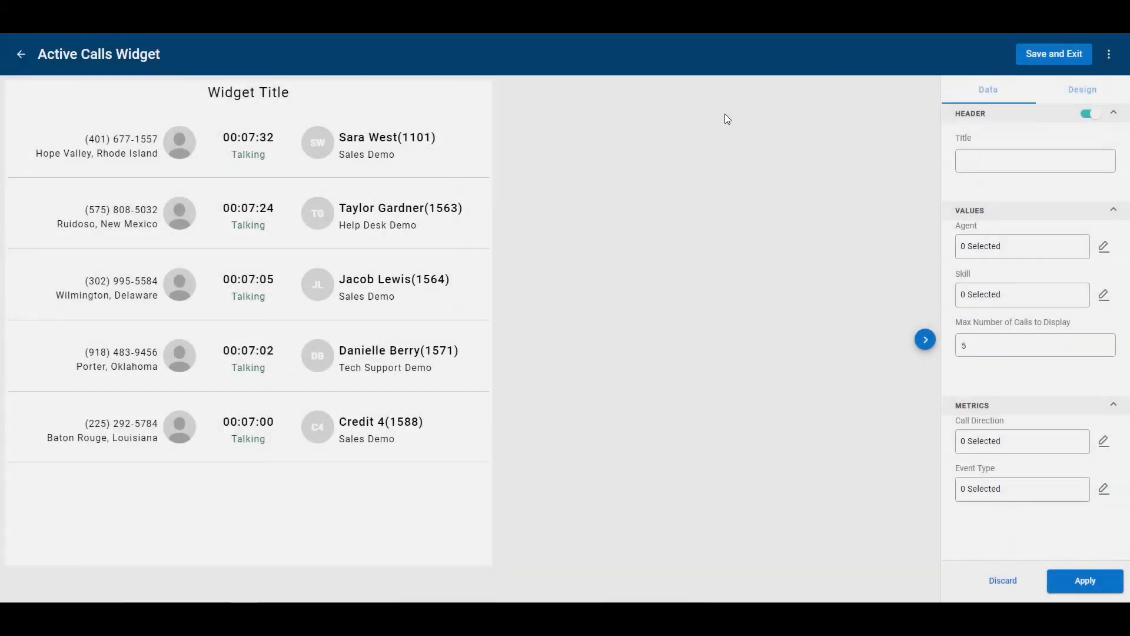
# - Set the widget header's background color to lime green #90FF00
pyautogui.click(1086, 90)
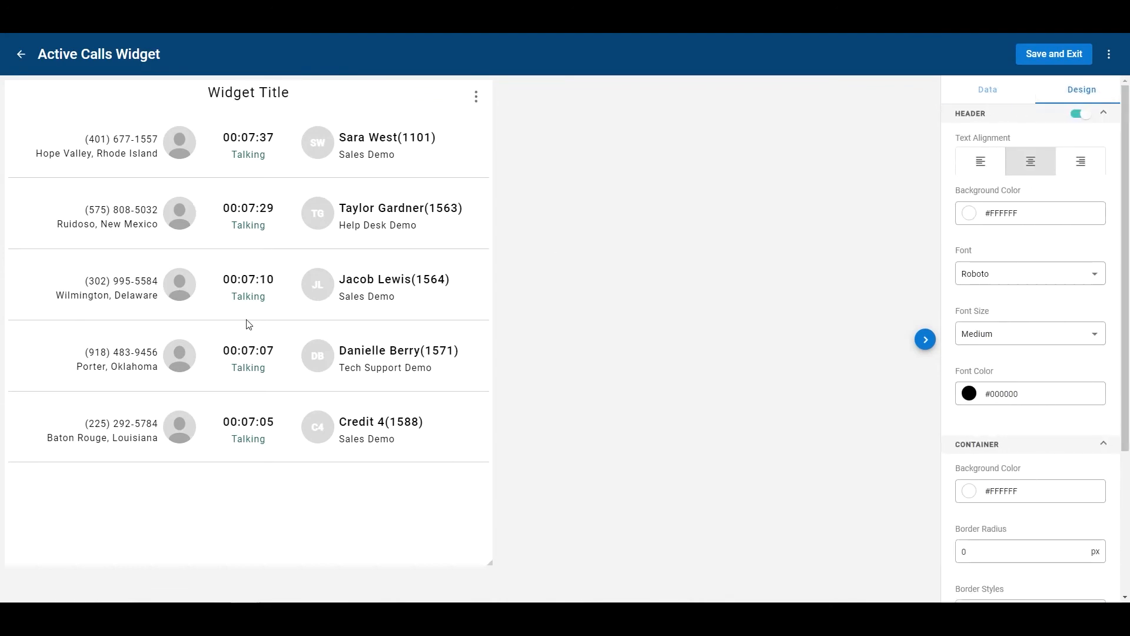
pyautogui.click(969, 216)
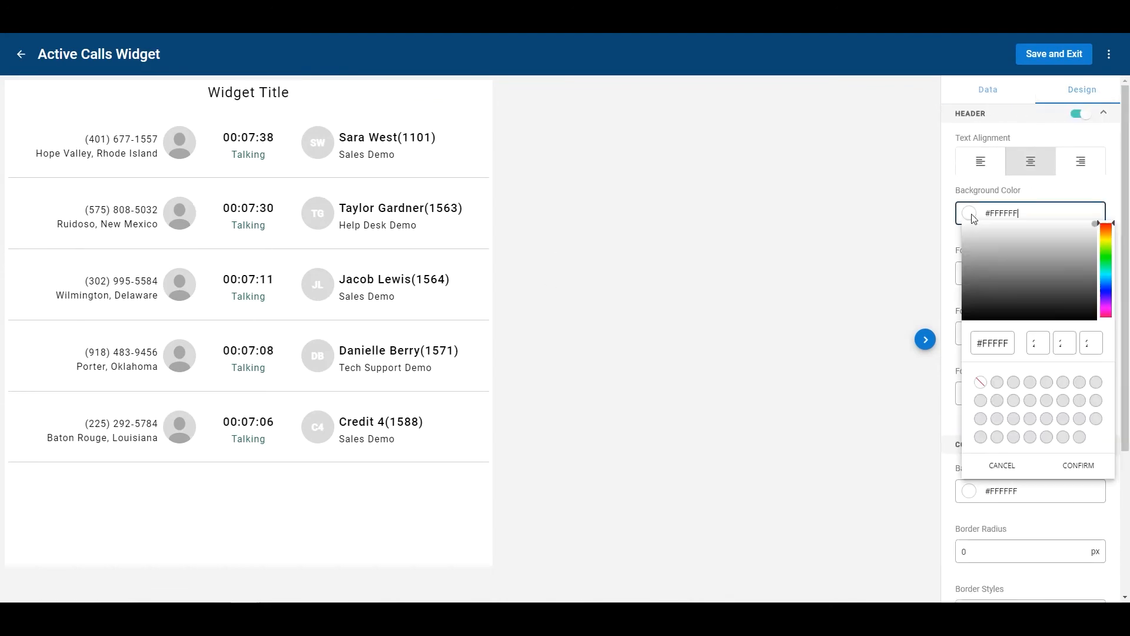
pyautogui.click(1104, 249)
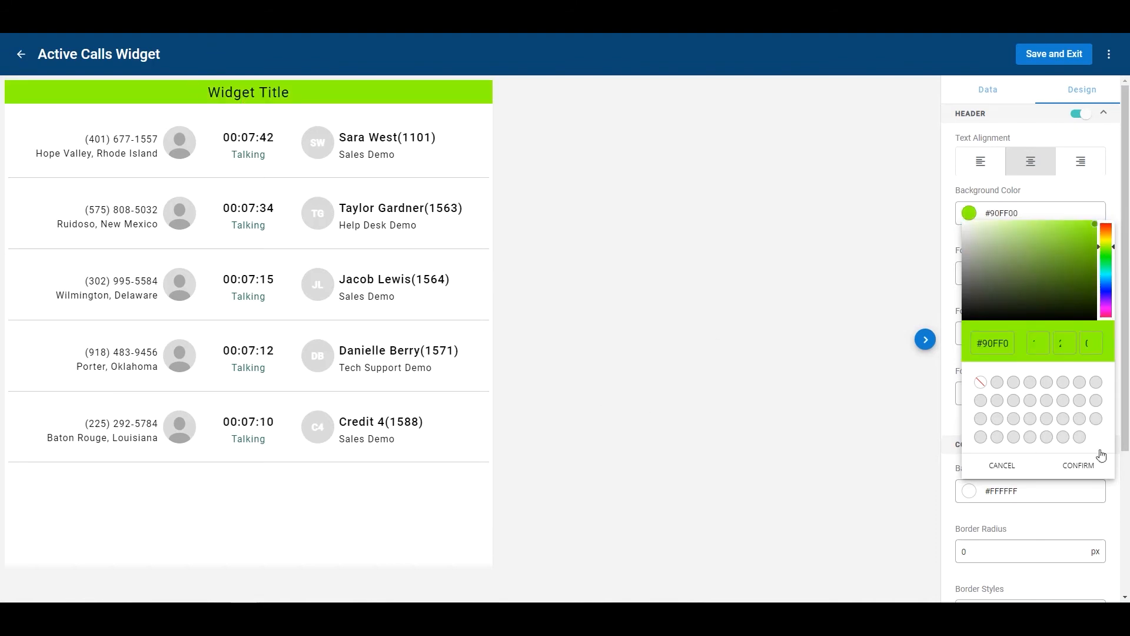
pyautogui.click(1081, 467)
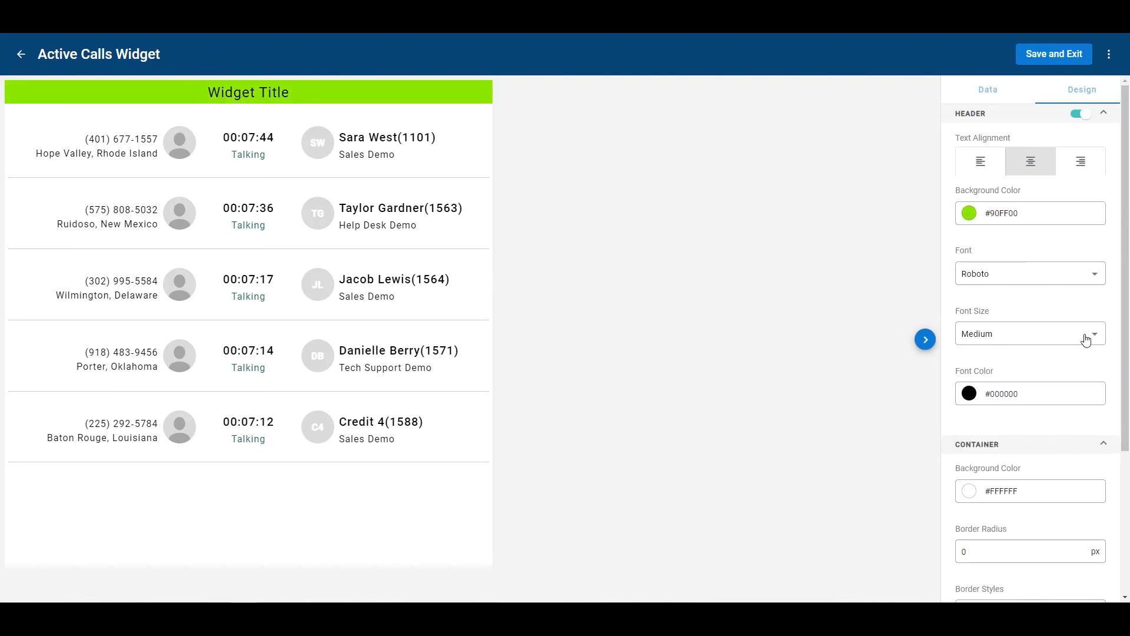
# - Change the widget header's font to Open Sans and its font size to XL Large
pyautogui.click(1095, 274)
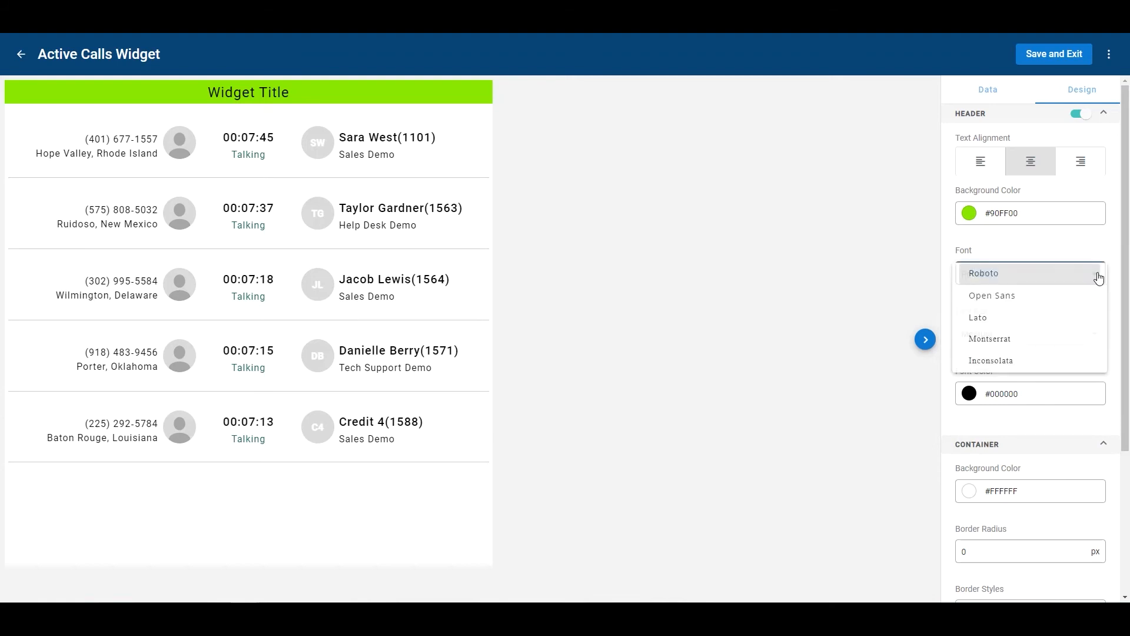
pyautogui.click(1026, 301)
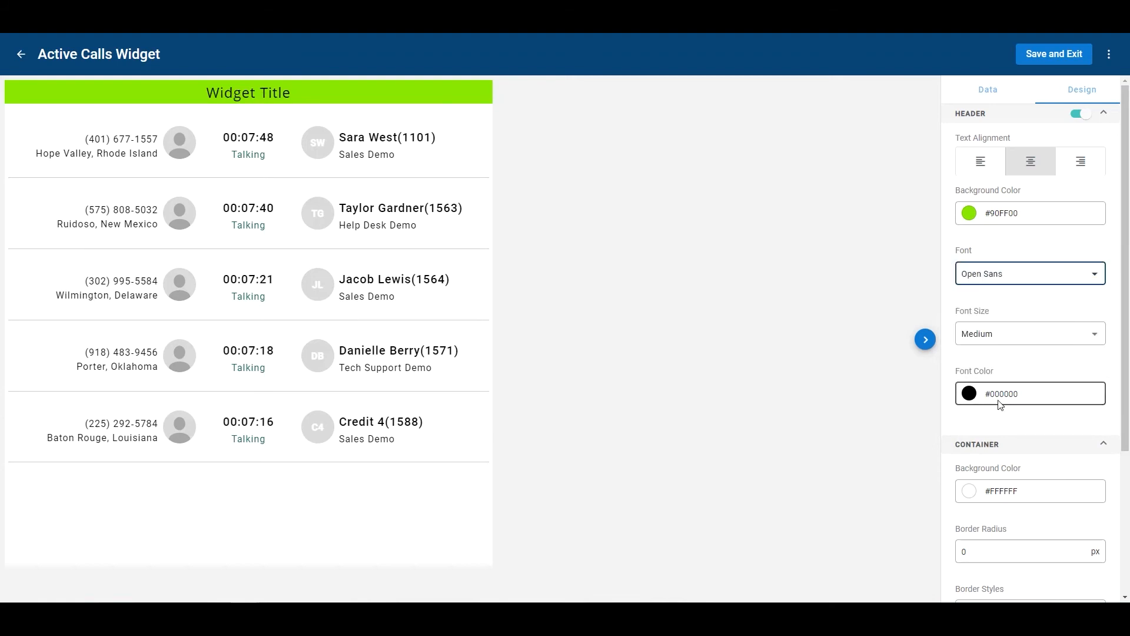
pyautogui.click(1028, 334)
pyautogui.click(1014, 373)
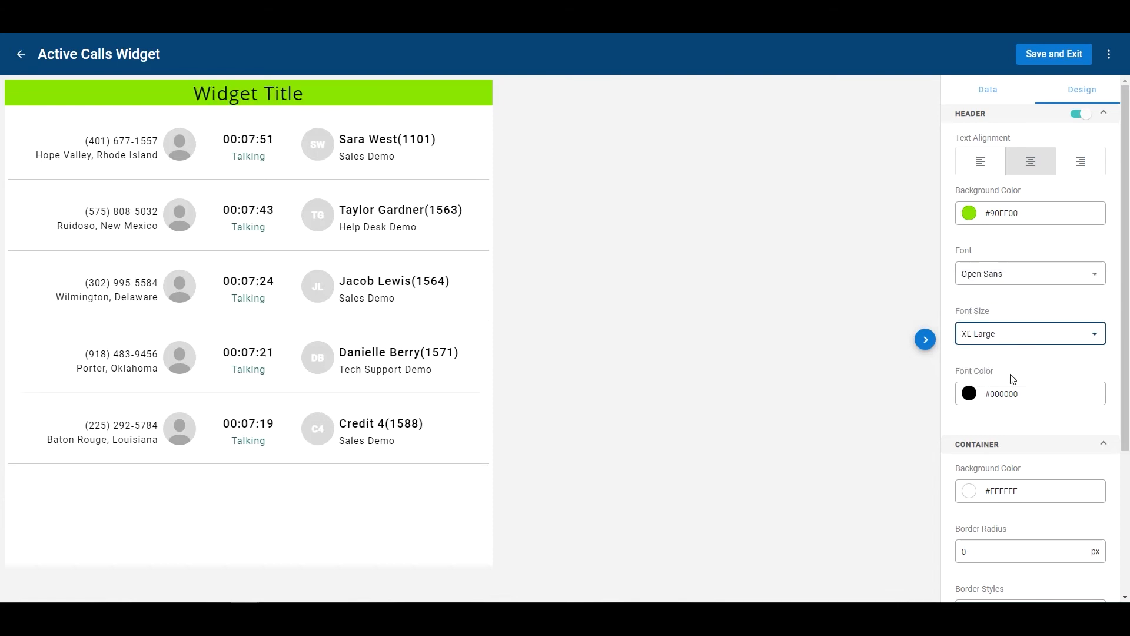
# - Set the widget header's font color to magenta #DB00FF
pyautogui.click(975, 398)
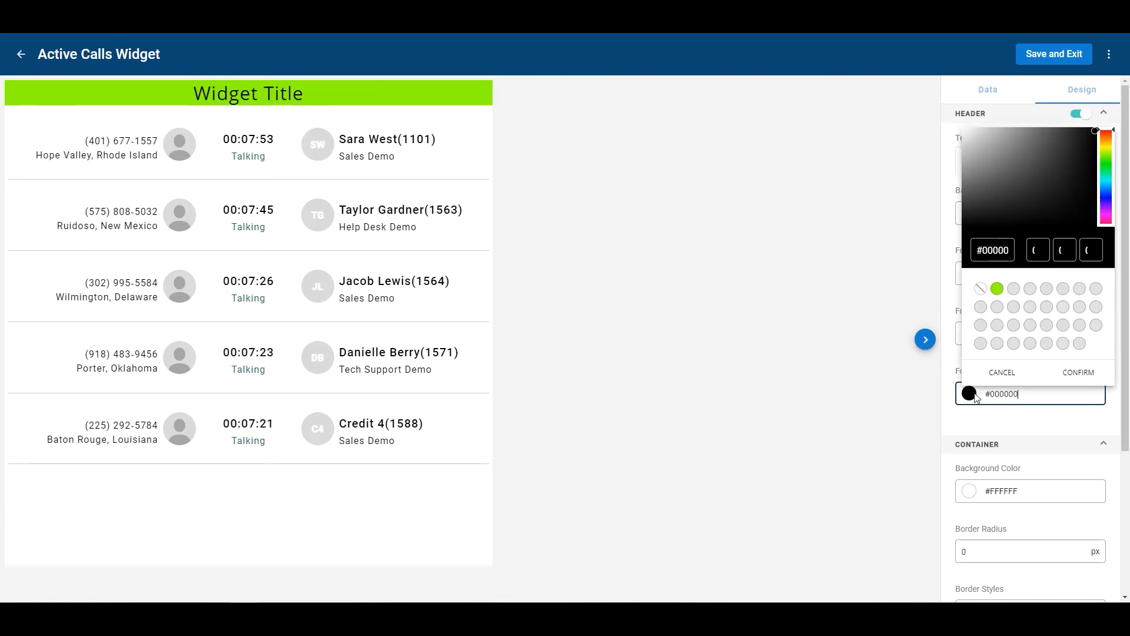
pyautogui.click(1106, 210)
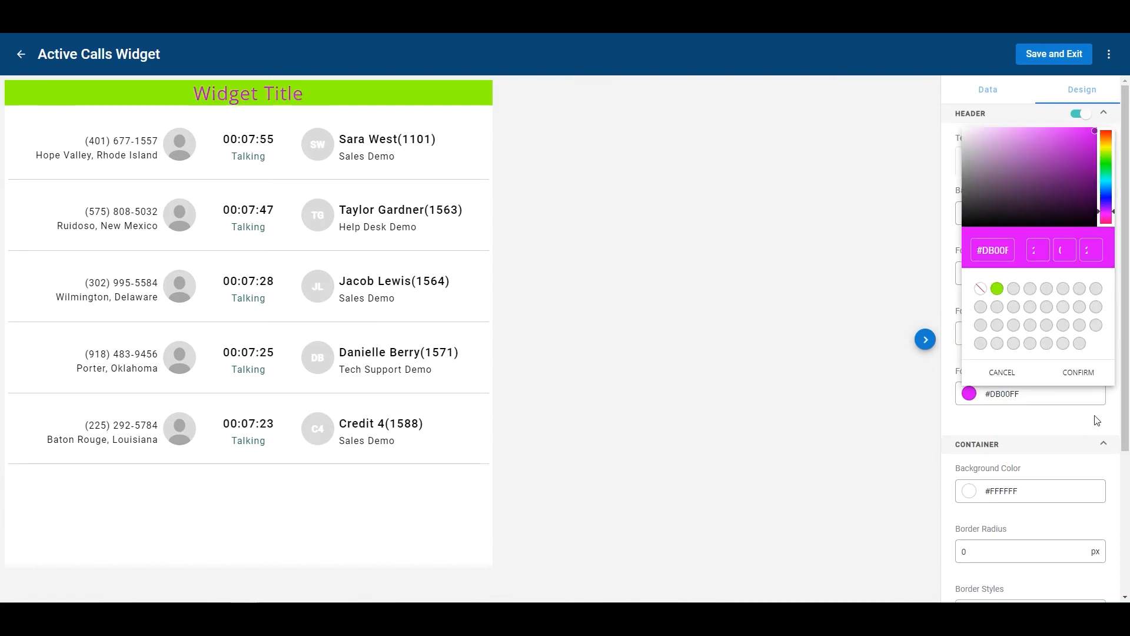
pyautogui.click(1074, 377)
# - Set the widget container's background color to yellow #FFFC00
pyautogui.scroll(-4, 1083, 424)
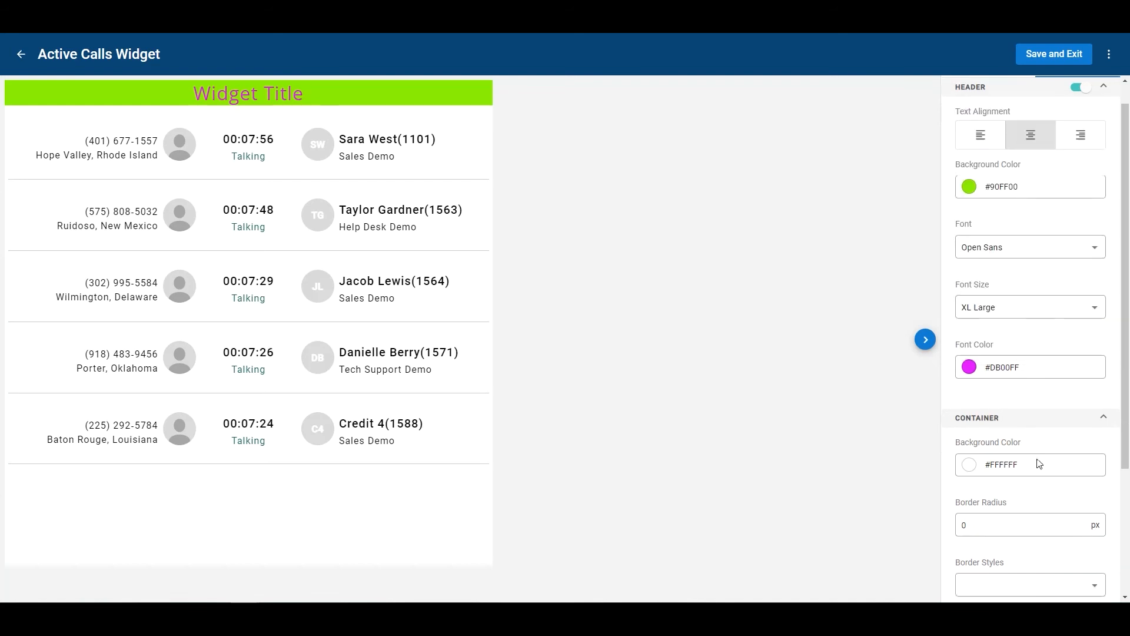
pyautogui.click(970, 293)
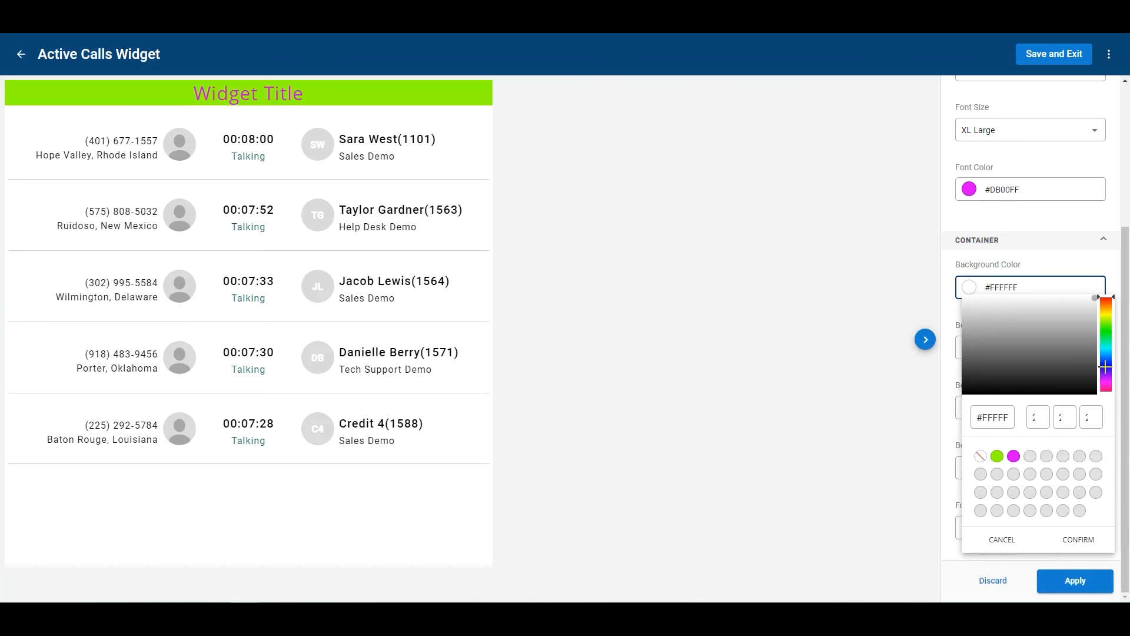
pyautogui.click(1106, 368)
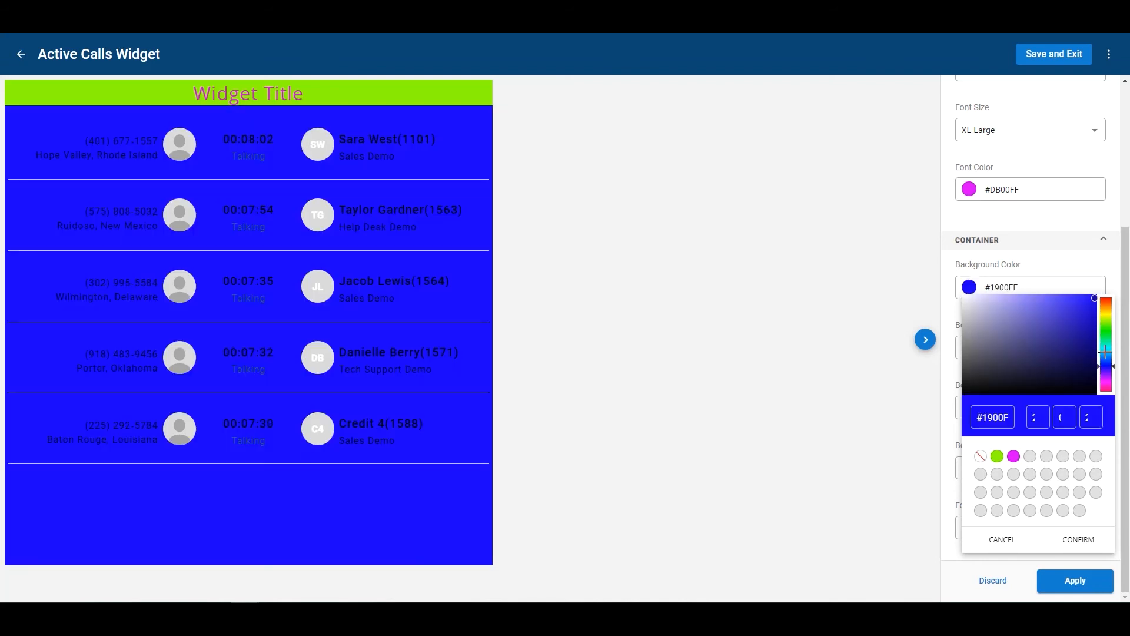
pyautogui.click(1106, 348)
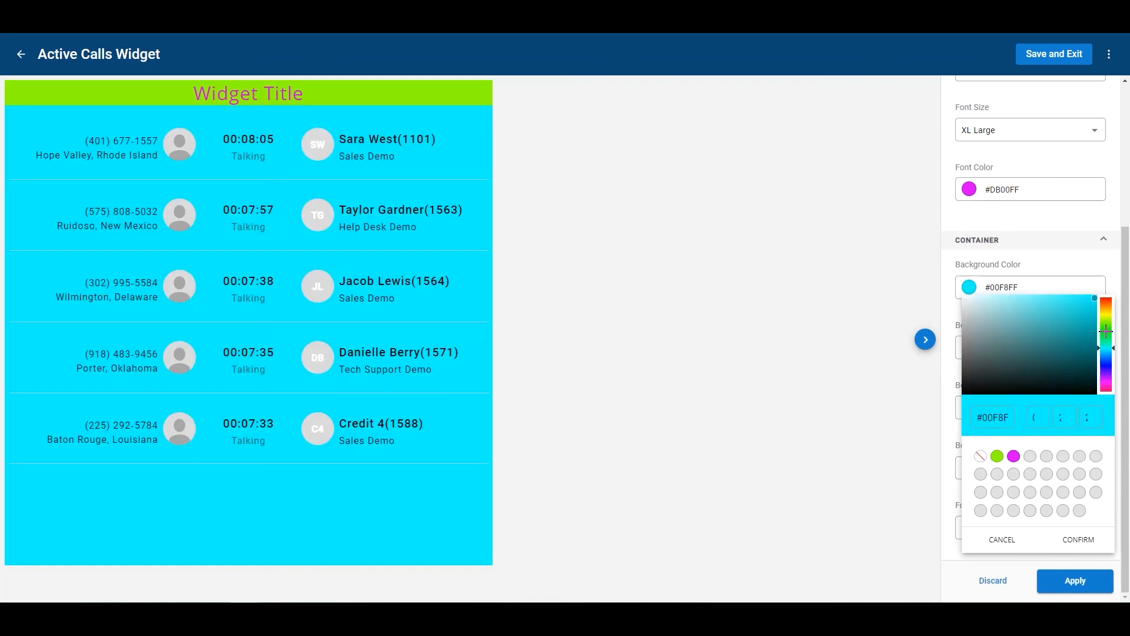
pyautogui.click(1106, 331)
pyautogui.click(1106, 312)
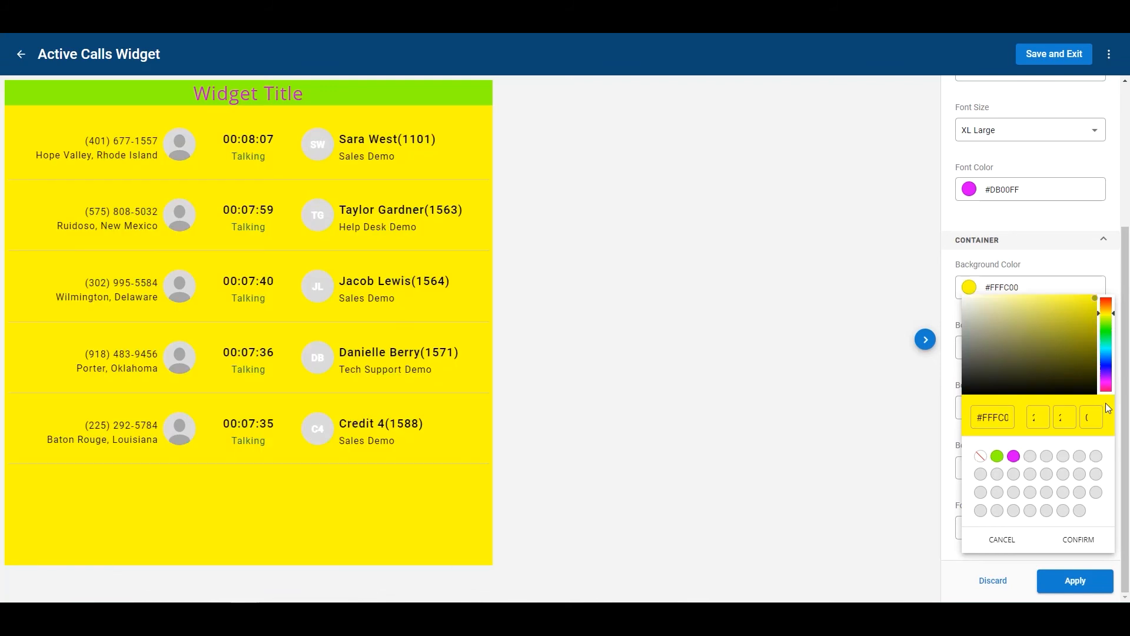
pyautogui.click(1079, 540)
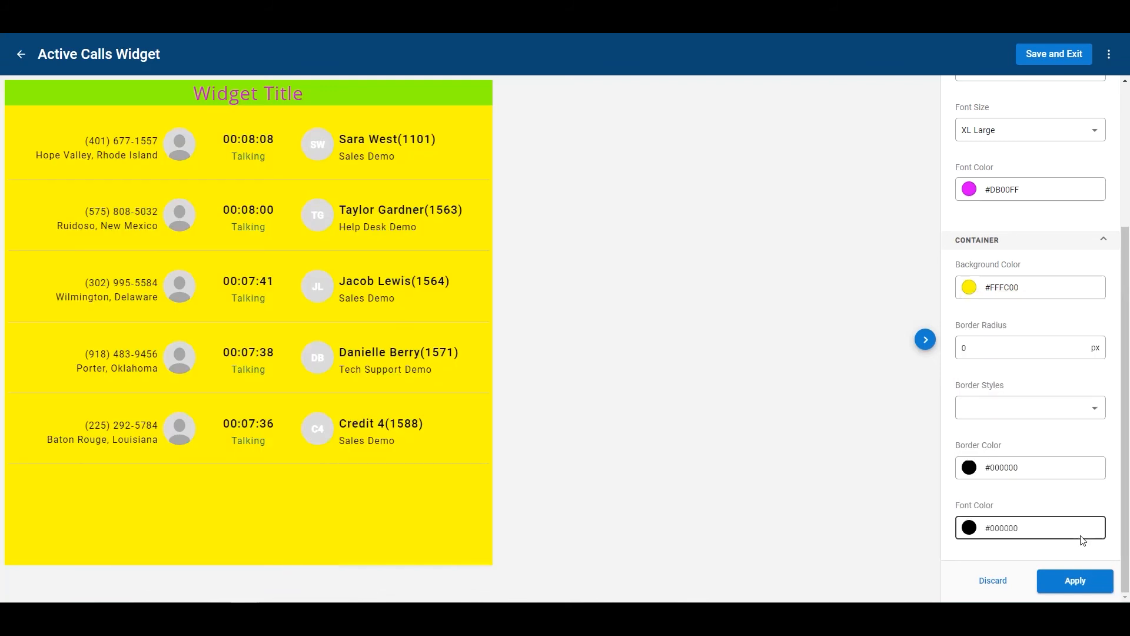
# - Set the widget container's border radius to 15 px
pyautogui.click(978, 351)
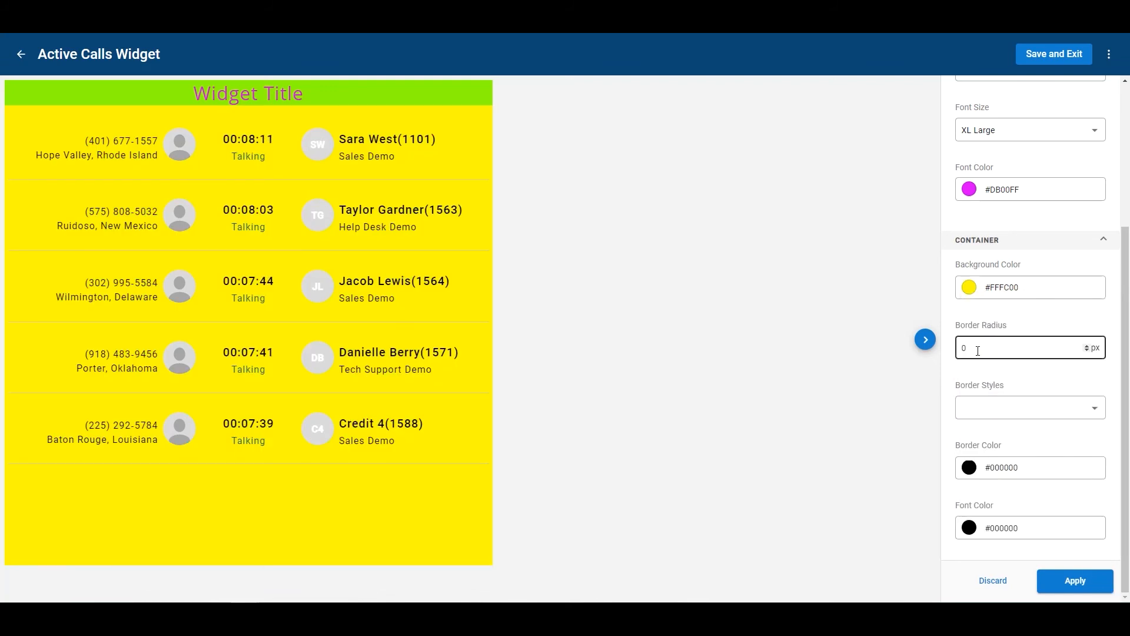
pyautogui.press('BackSpace')
pyautogui.click(1088, 345)
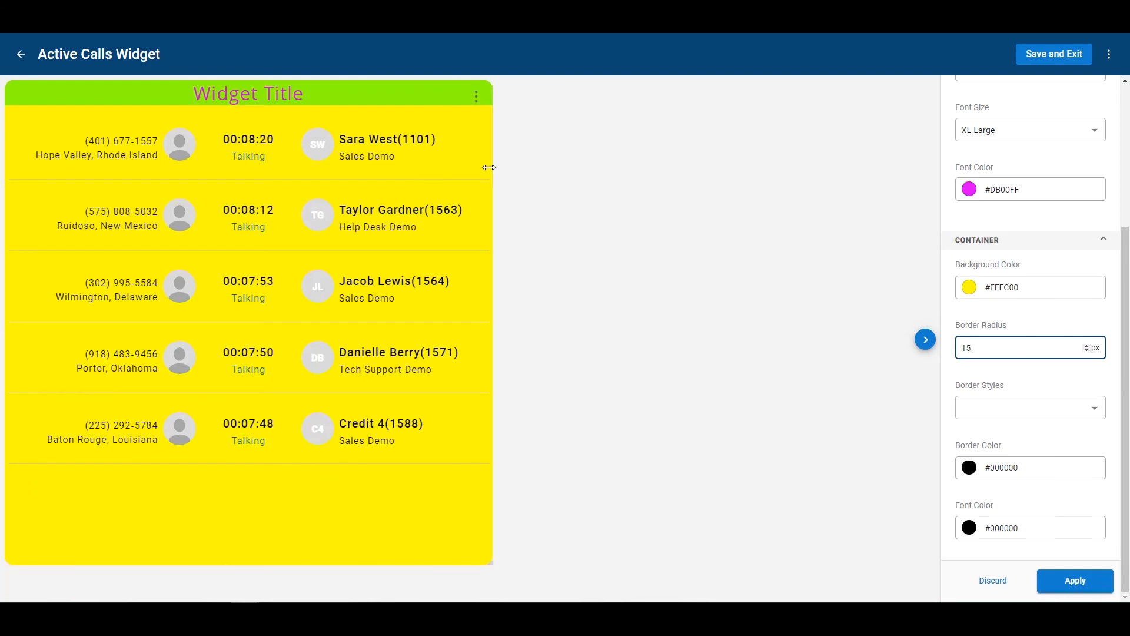
# - Set the widget container's border style to dotted and apply the widget's design settings
pyautogui.click(1081, 407)
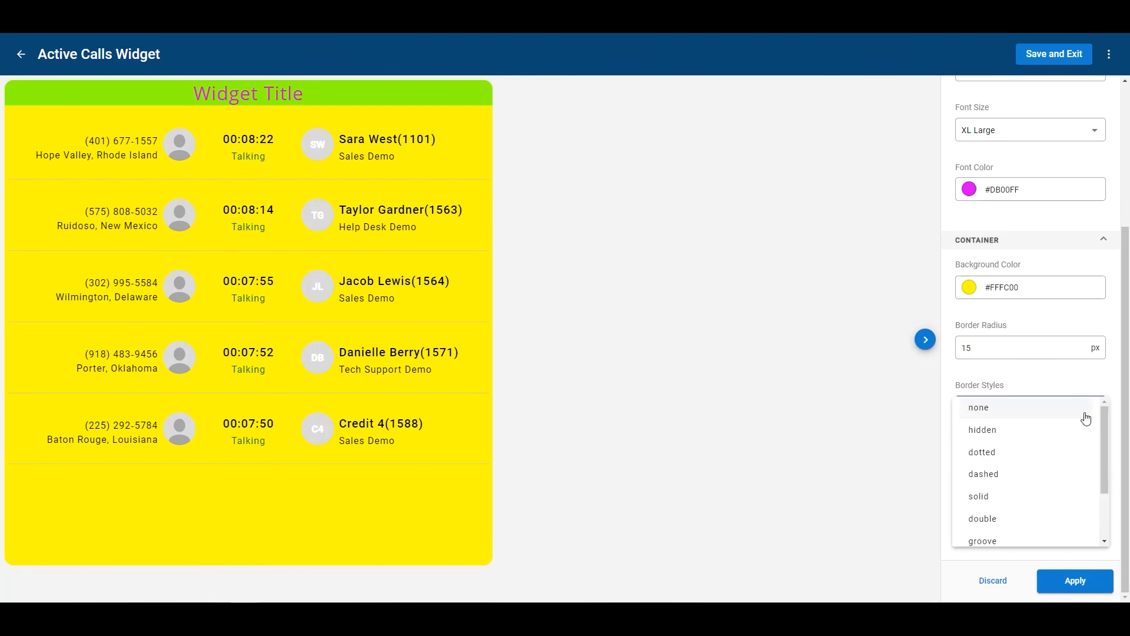
pyautogui.click(1006, 465)
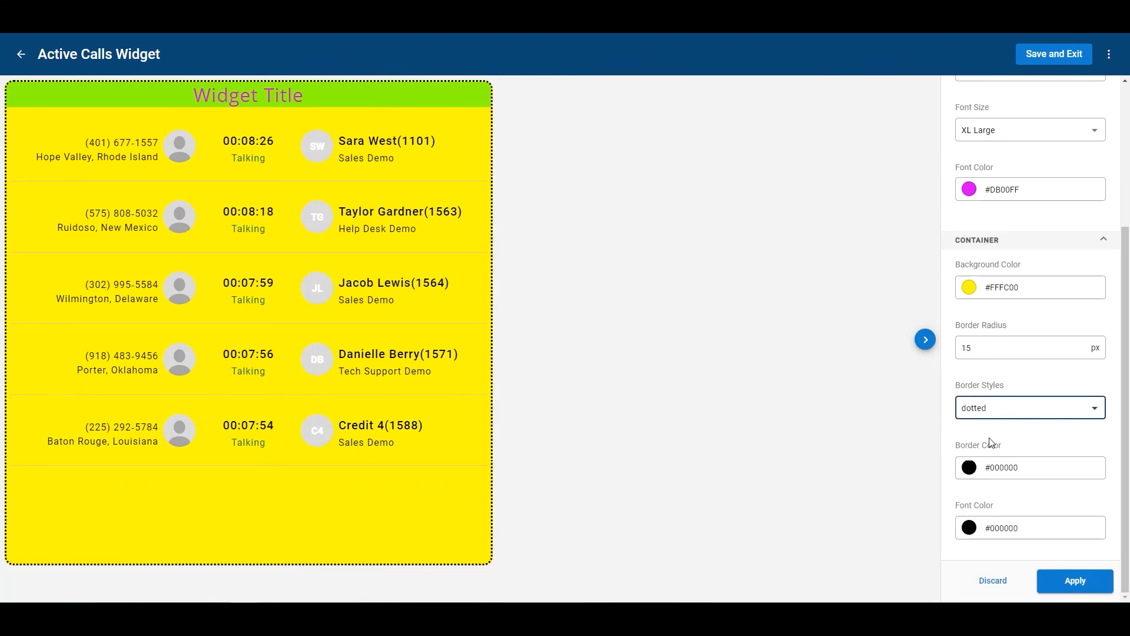
pyautogui.click(1003, 475)
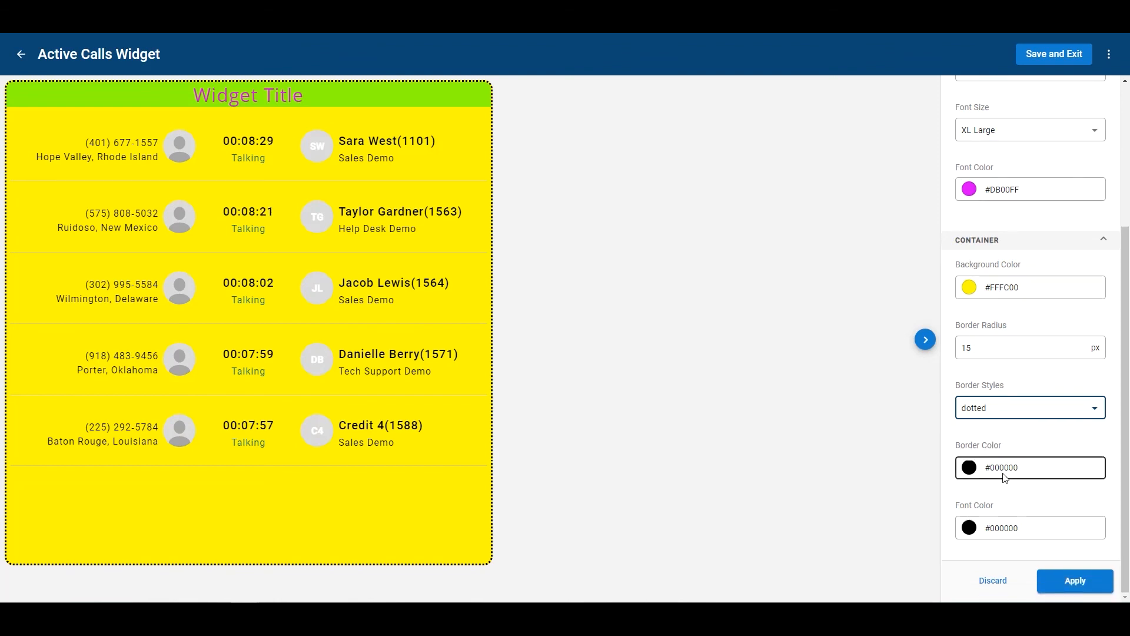
pyautogui.click(968, 527)
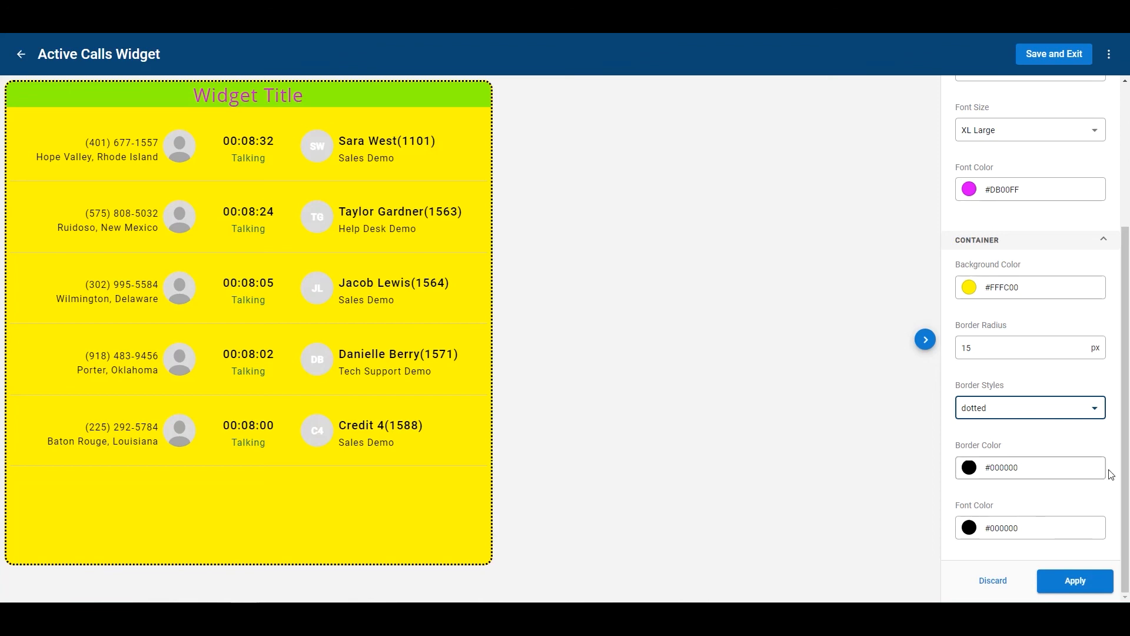
pyautogui.click(1077, 583)
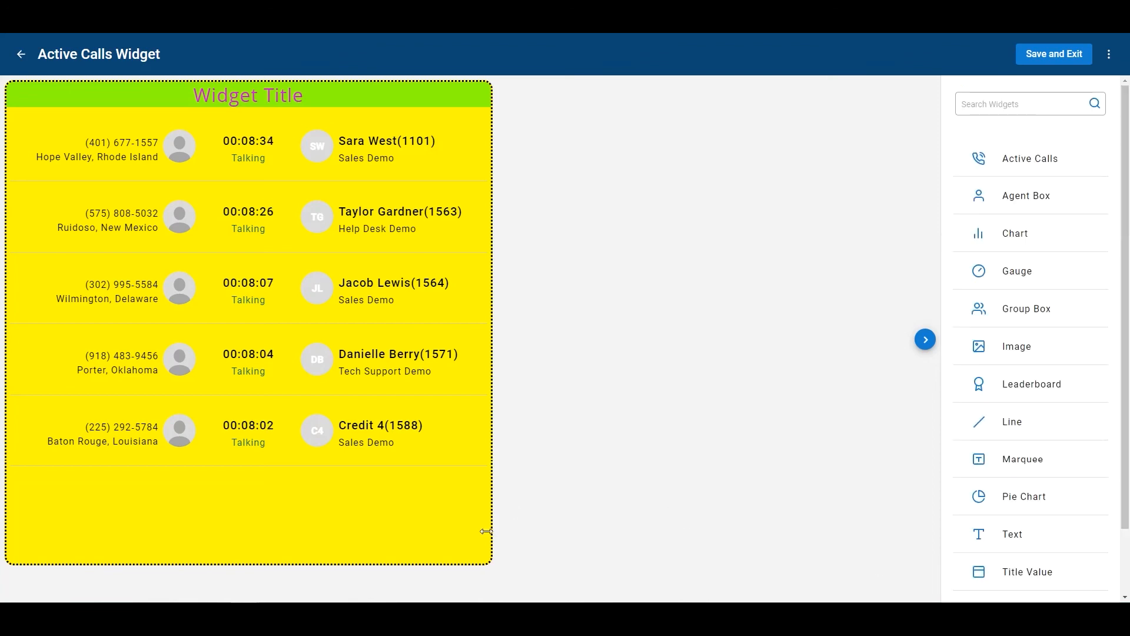
# - Resize the Active Calls widget on the canvas so that its height ends just below the fifth call row
pyautogui.moveTo(489, 561); pyautogui.dragTo(494, 492)
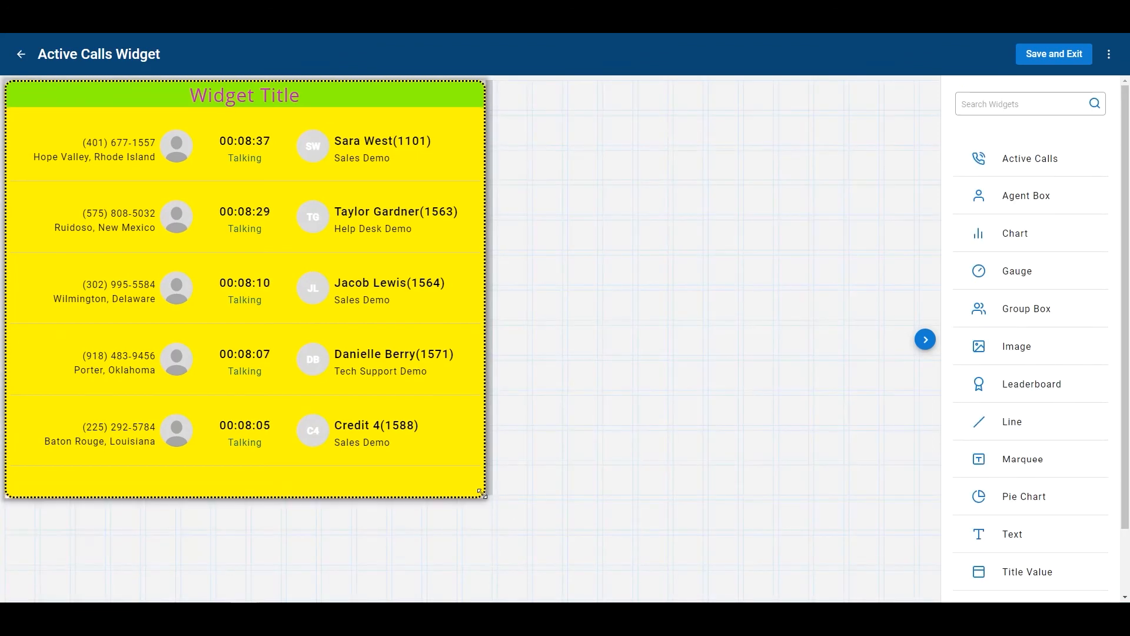